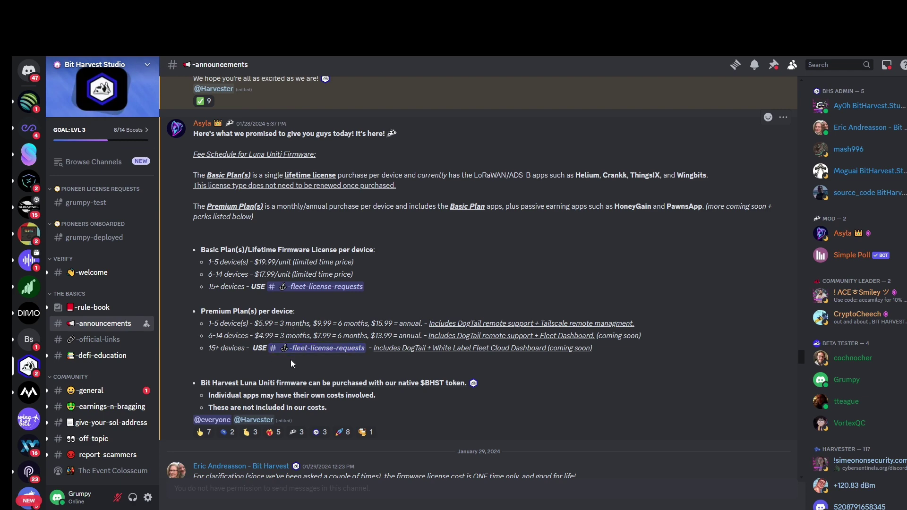
- Scroll the #announcements fee schedule post showing Basic lifetime licenses at $19.99 per unit
scroll(291, 363, "down", 2)
- Scroll the announcements to the Pioneer Sale post priced at $35.98 per device
scroll(260, 330, "up", 4)
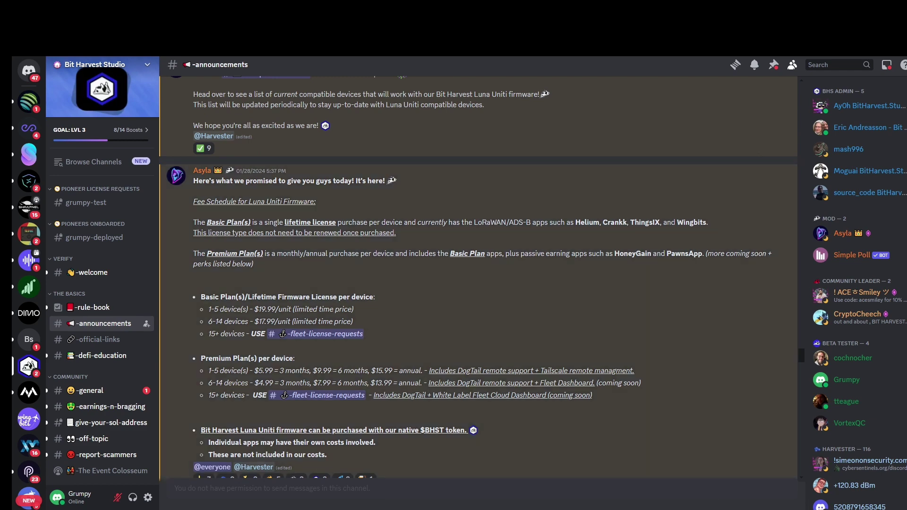
scroll(482, 279, "down", 10)
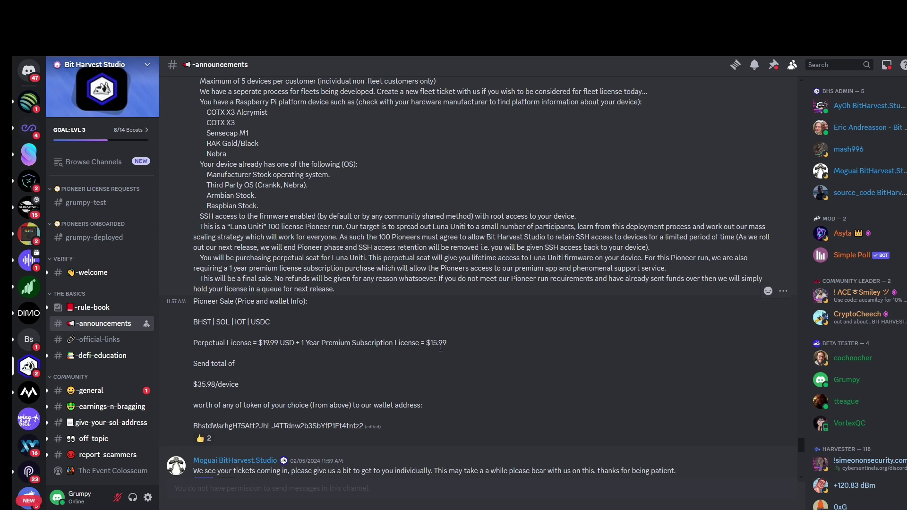
scroll(289, 364, "down", 1)
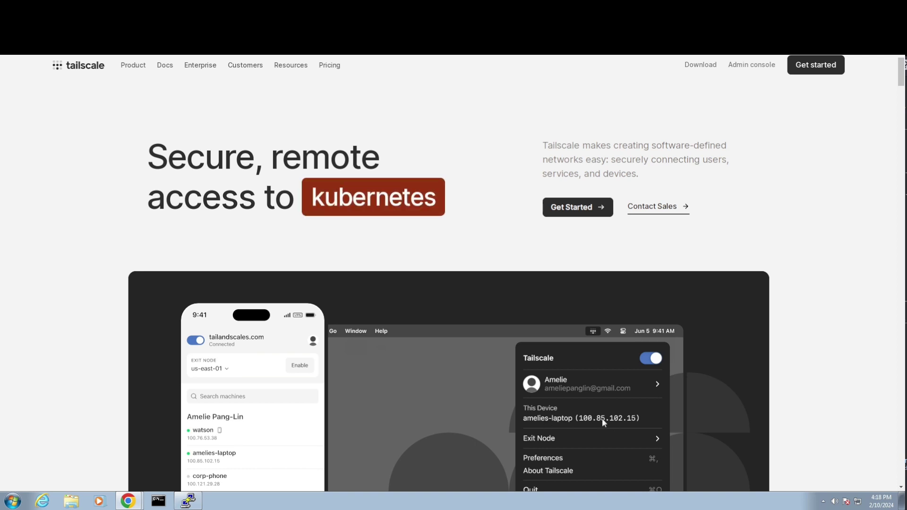
- Scroll down the Tailscale homepage about secure remote access, then return to the Luna Uniti dashboard
scroll(244, 447, "down", 1)
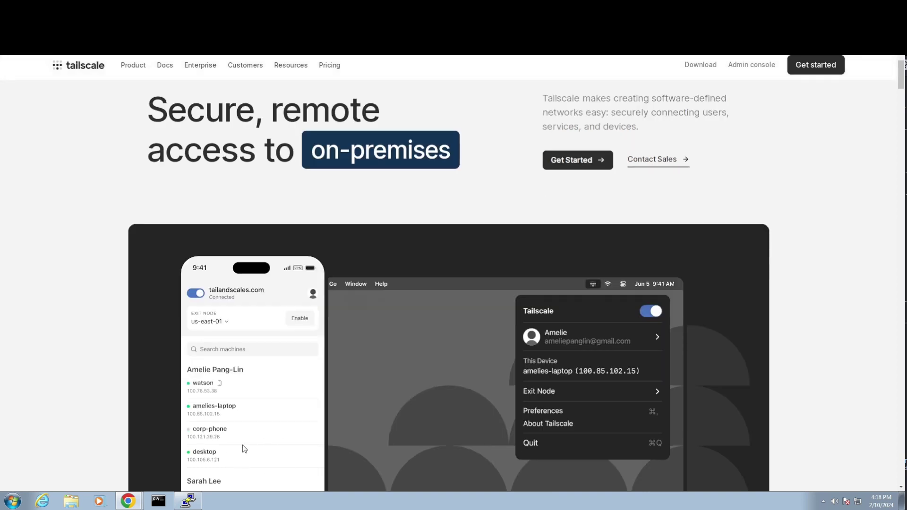
scroll(233, 400, "down", 1)
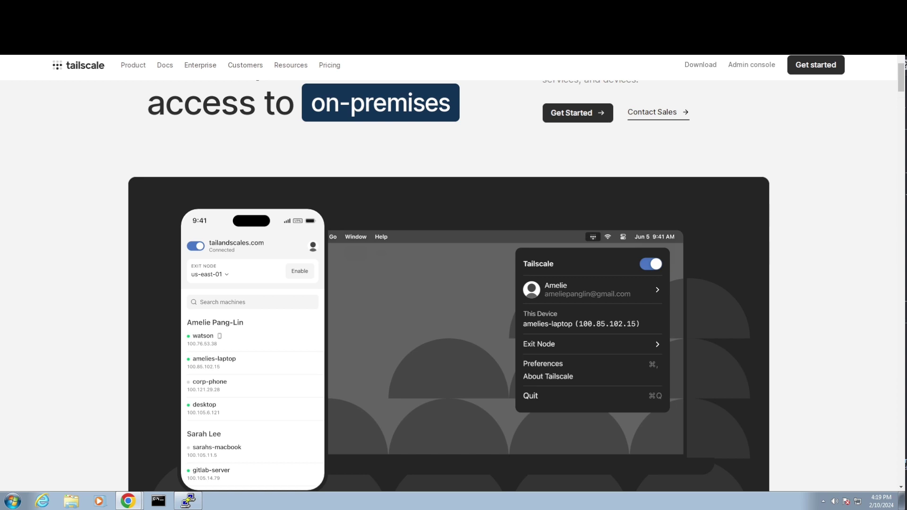
key("ctrl+Tab")
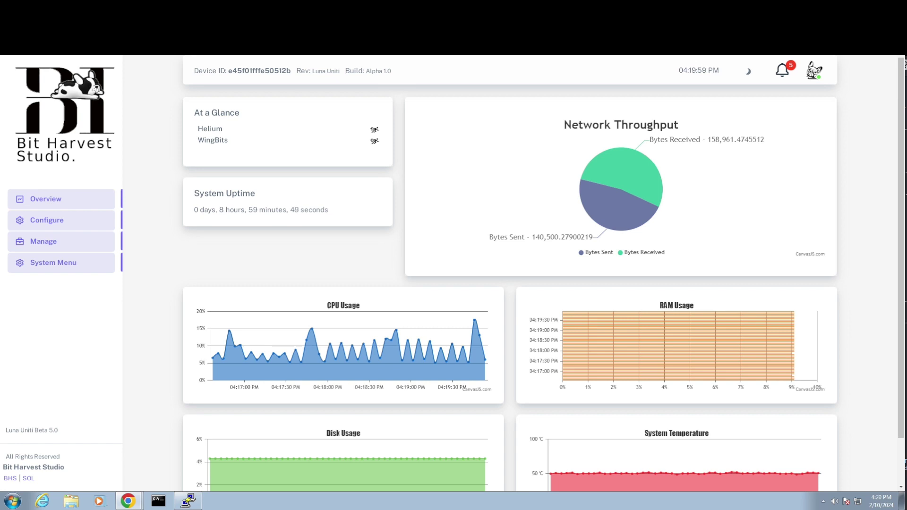
- Browse the Luna Uniti overview's throughput, CPU, RAM, disk and temperature charts for Helium and WingBits
scroll(167, 214, "down", 1)
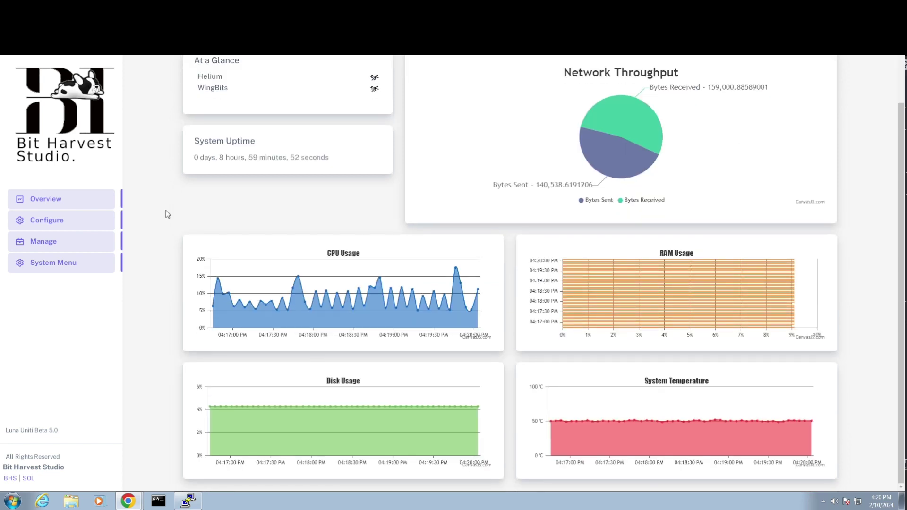
scroll(166, 214, "up", 1)
scroll(166, 214, "down", 1)
- Select HELIUM as the app on the Install Applications page, then go to the Manage page
left_click(57, 223)
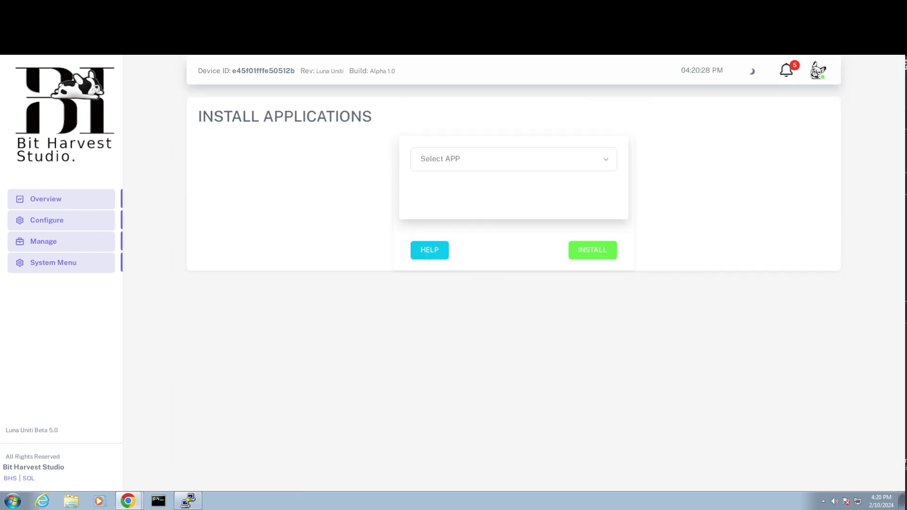
left_click(537, 163)
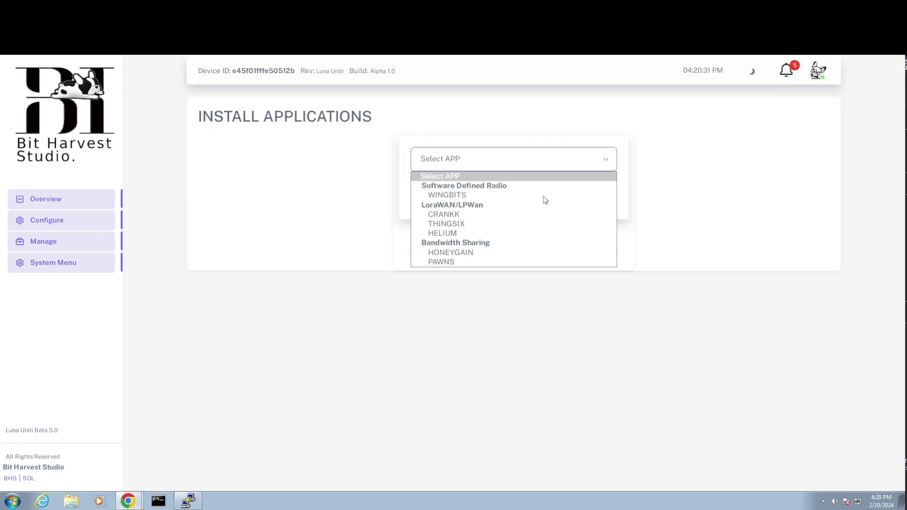
left_click(455, 235)
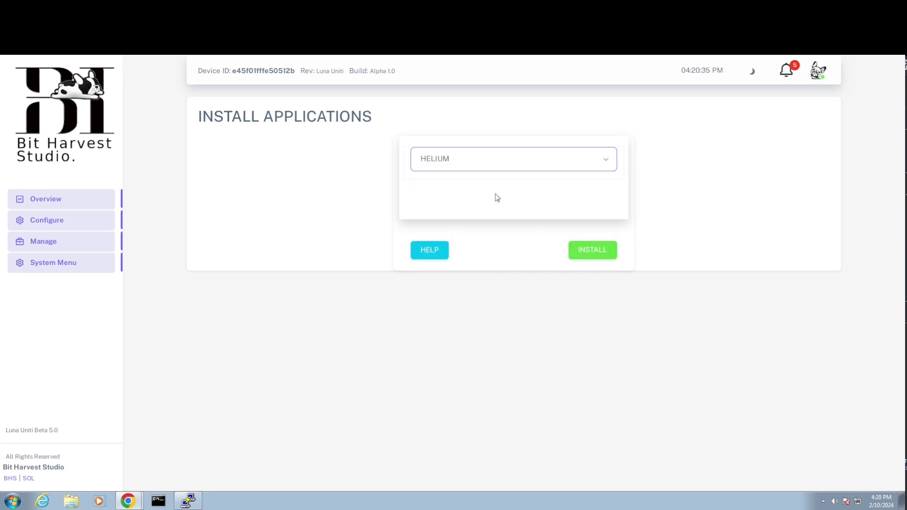
left_click(55, 243)
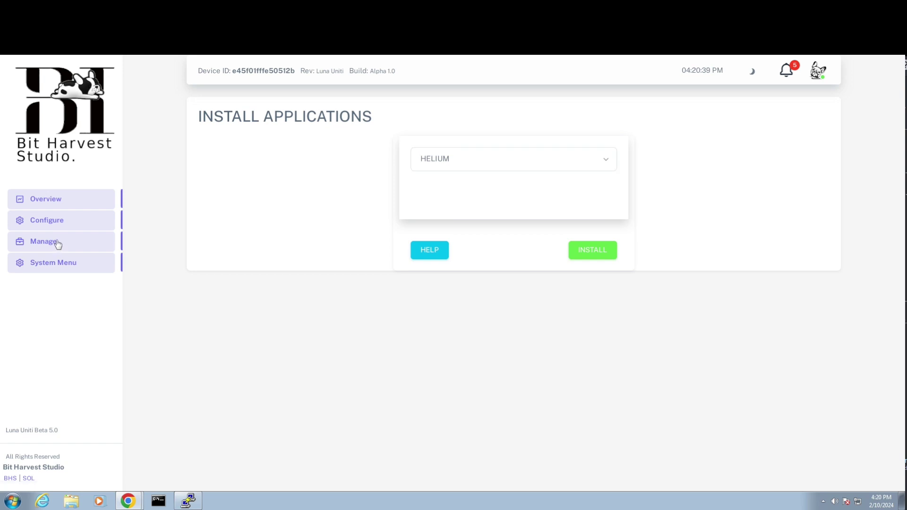
left_click(49, 240)
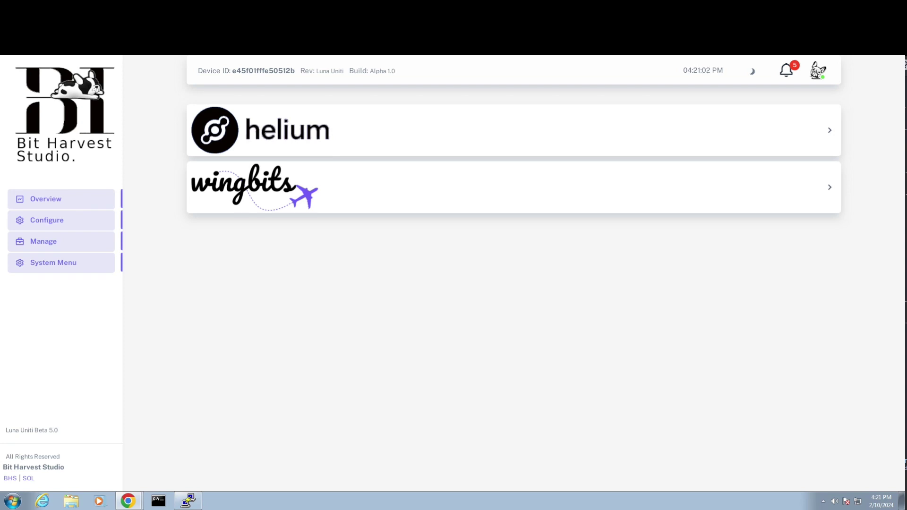
- Expand the Wingbits card and open its TAR1090 aircraft map
left_click(830, 189)
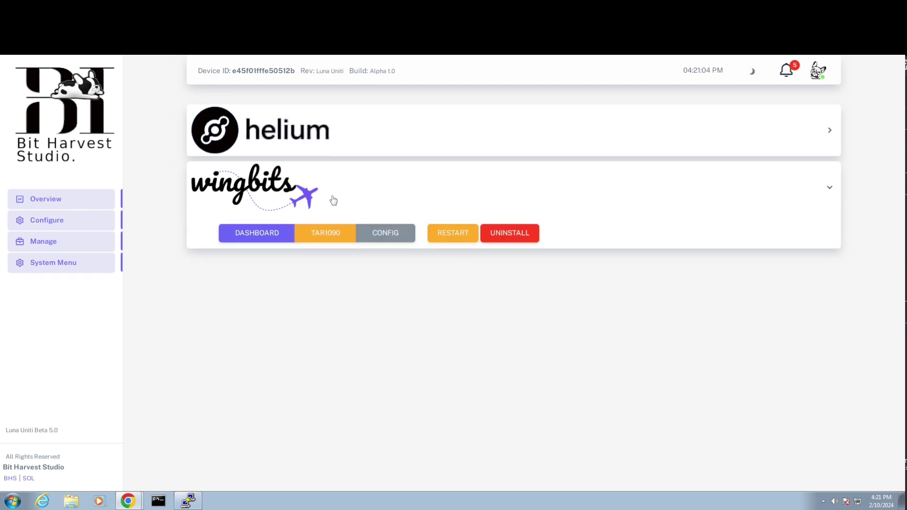
left_click(326, 234)
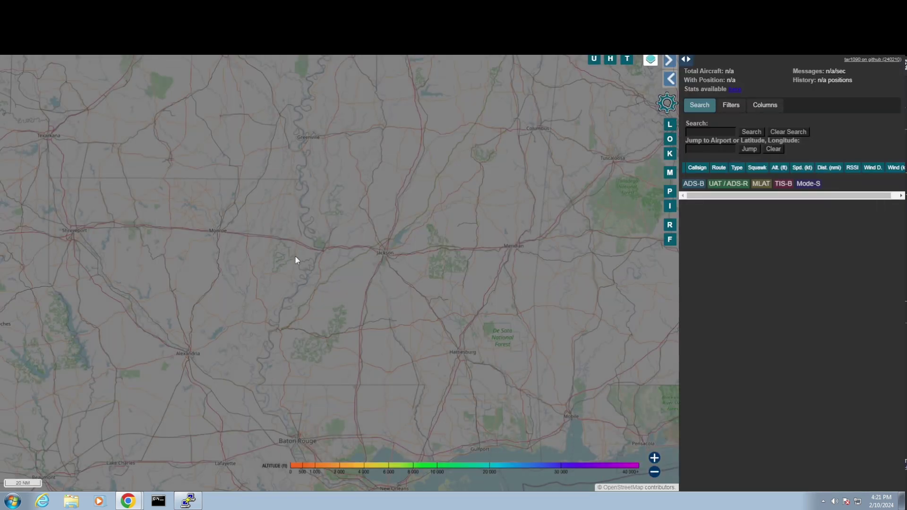
- Center the tar1090 map on New Orleans and zoom out to show the full Gulf-state reception outline
left_click_drag(425, 353, 419, 247)
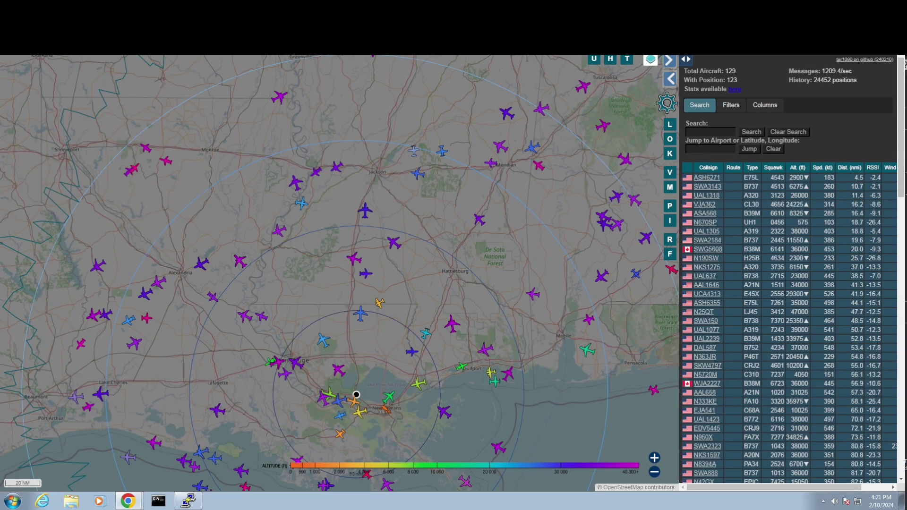
scroll(353, 263, "down", 3)
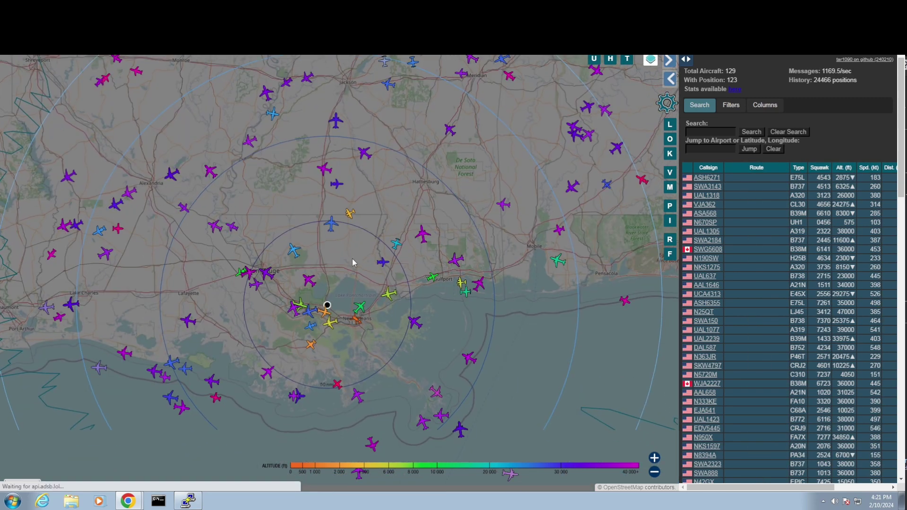
scroll(352, 262, "down", 2)
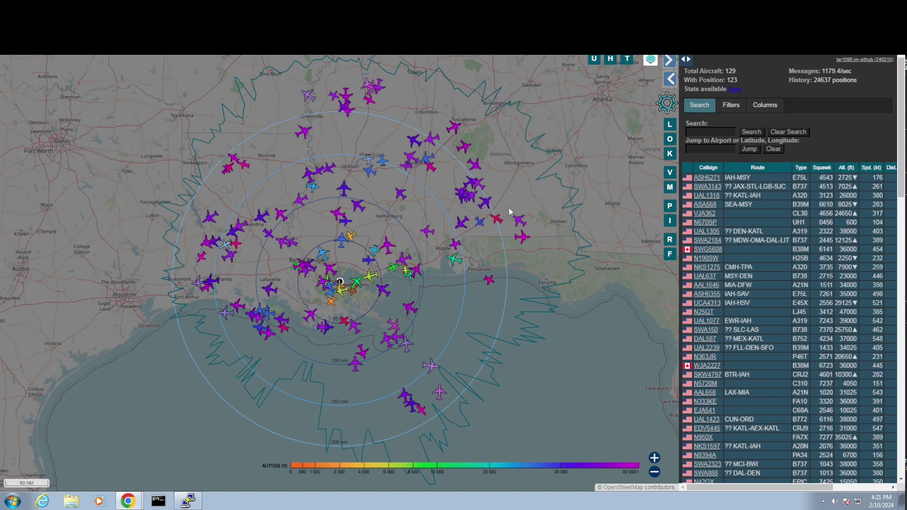
left_click_drag(454, 240, 449, 246)
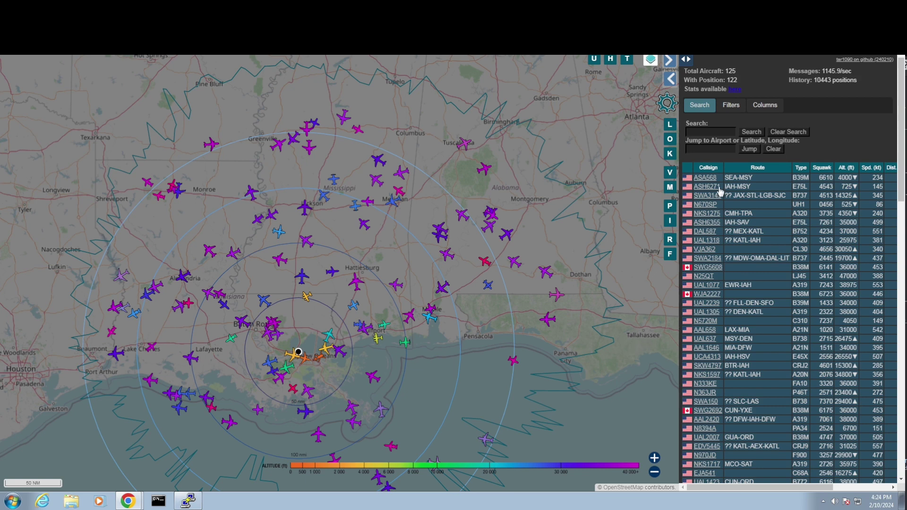
key("alt+Tab")
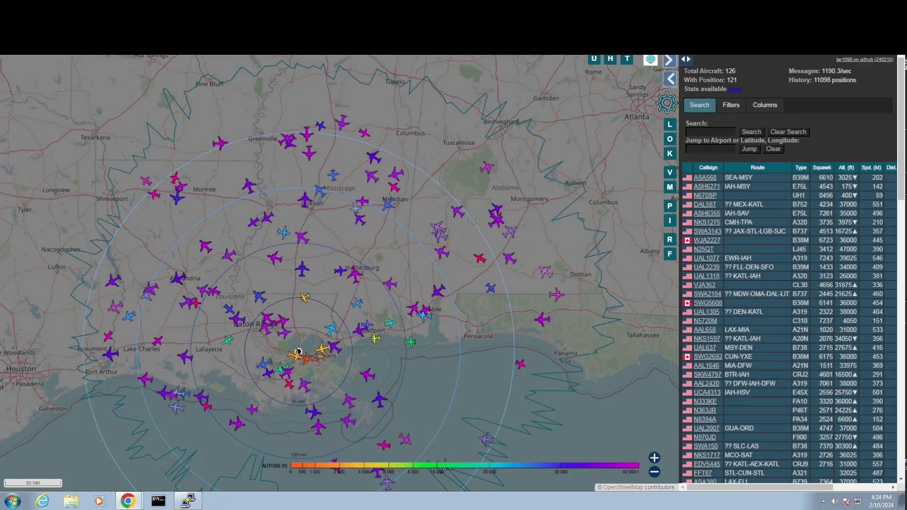
- Zoom into the outline's eastern edge over Alabama and the Florida panhandle
scroll(544, 213, "up", 1)
left_click_drag(547, 211, 520, 225)
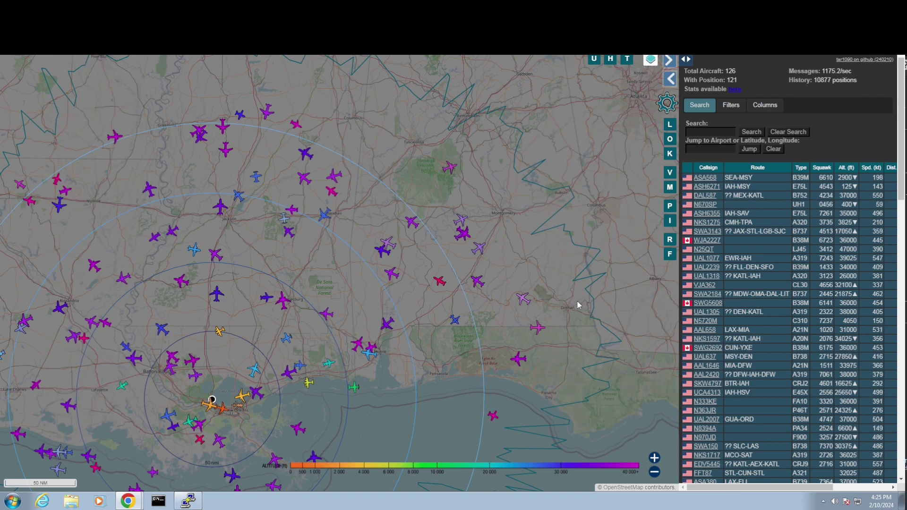
scroll(579, 305, "up", 1)
left_click_drag(578, 304, 549, 294)
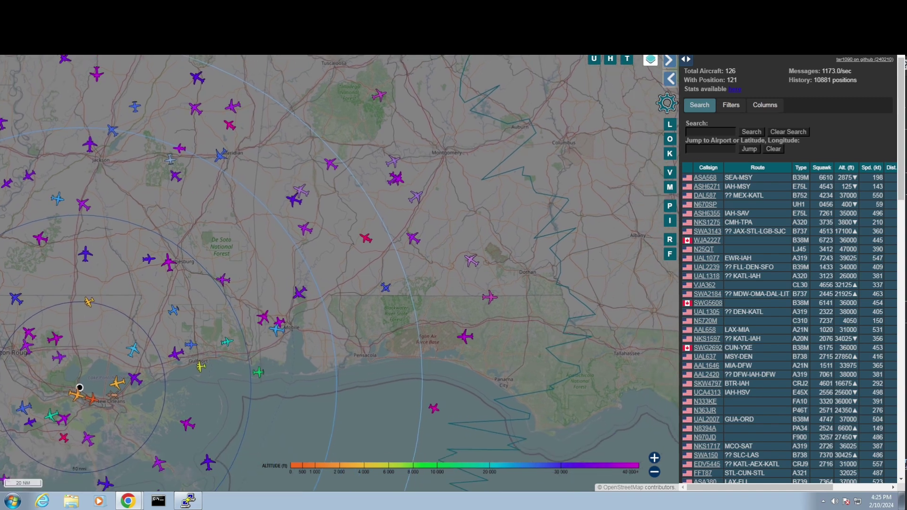
key("ctrl+Tab")
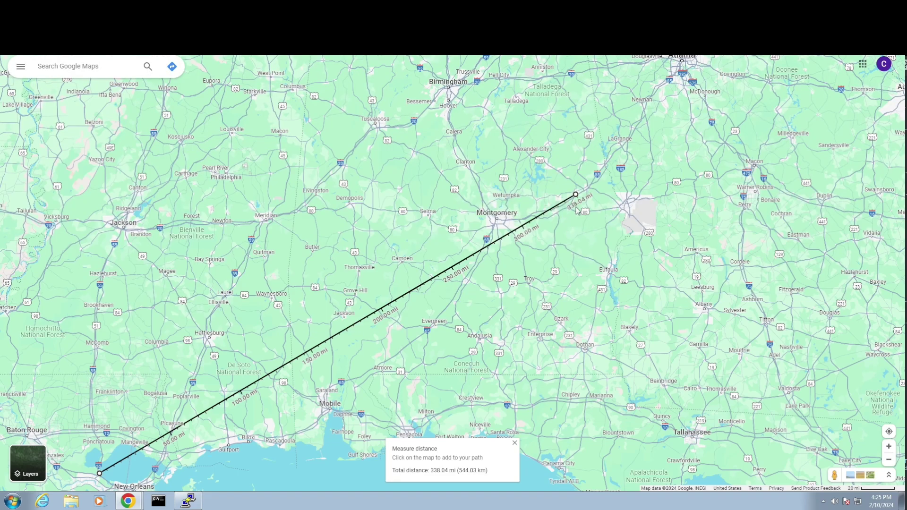
- Extend the Google Maps measured line to a point at Auburn, Alabama, totalling 339.79 mi
scroll(577, 210, "up", 1)
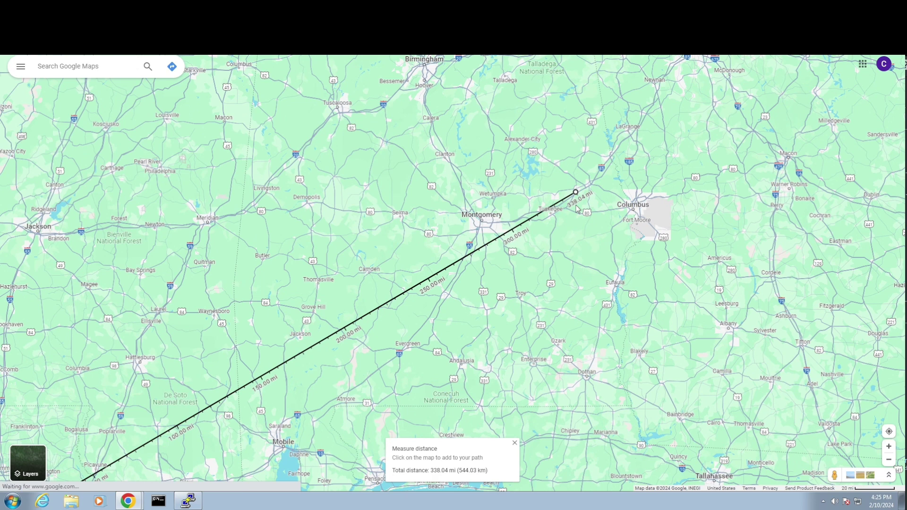
scroll(576, 208, "up", 1)
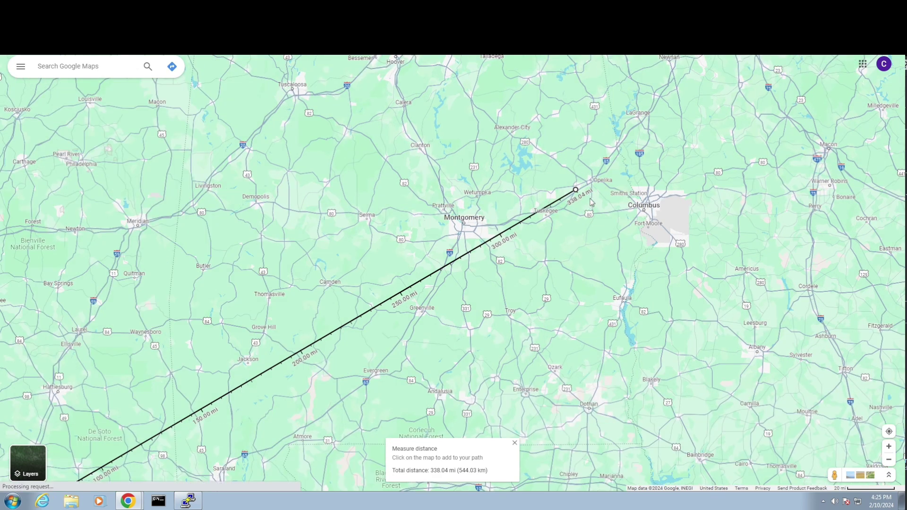
left_click_drag(576, 190, 581, 189)
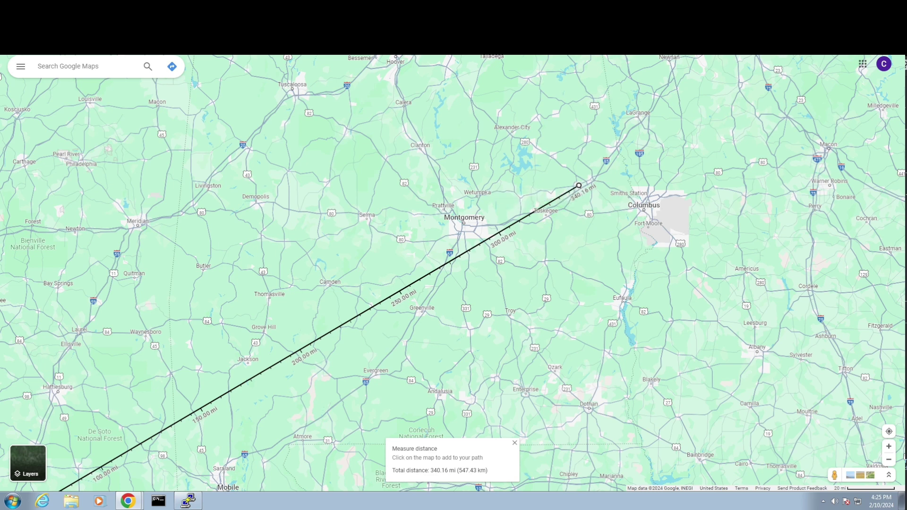
scroll(600, 180, "up", 5)
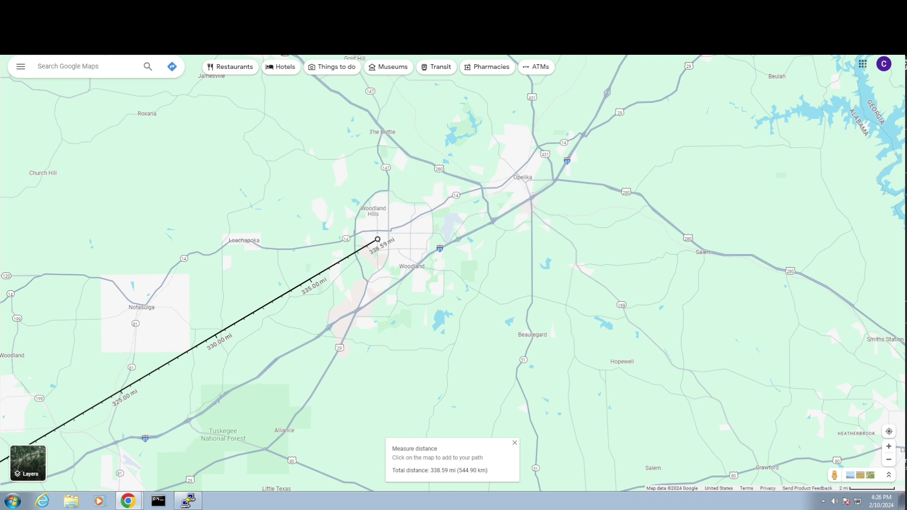
left_click(399, 257)
scroll(399, 255, "up", 1)
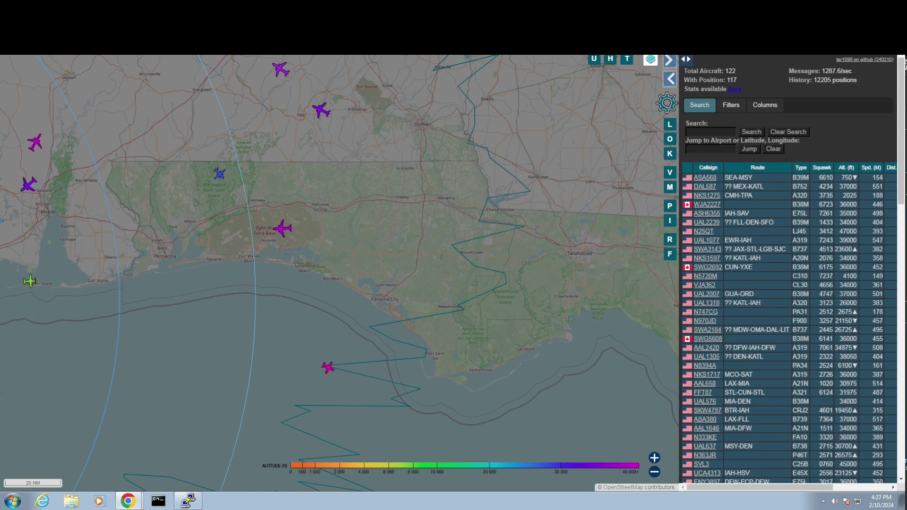
- Move the Google Maps measurement endpoint near Dothan, Alabama, giving 305.22 mi
key("ctrl+Tab")
left_click_drag(545, 129, 534, 138)
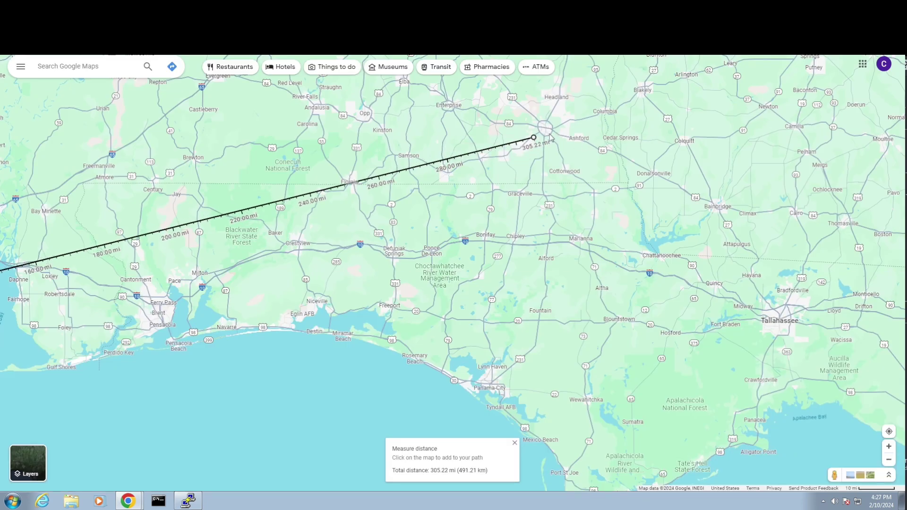
- Re-measure the line to end just east of Panama City at 295.24 mi, then go back to the tar1090 map
scroll(550, 136, "up", 1)
scroll(549, 136, "up", 1)
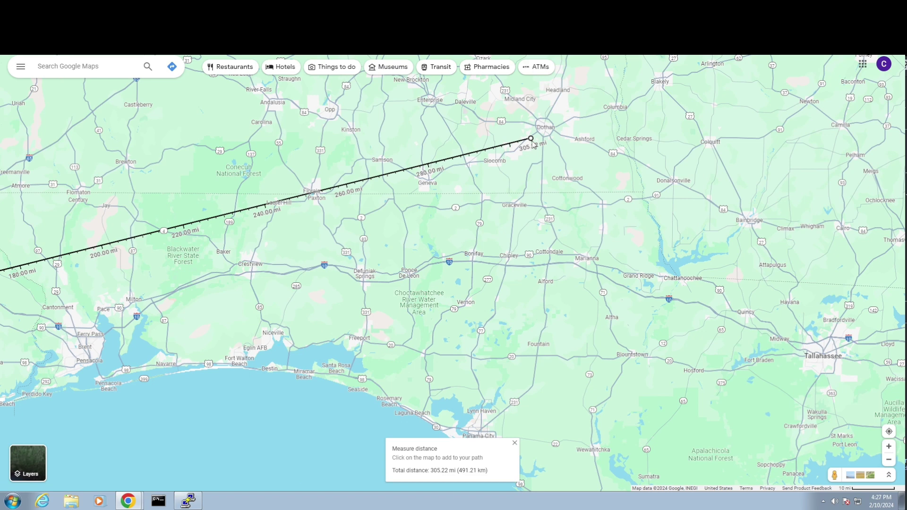
left_click_drag(530, 142, 484, 420)
left_click_drag(566, 327, 558, 208)
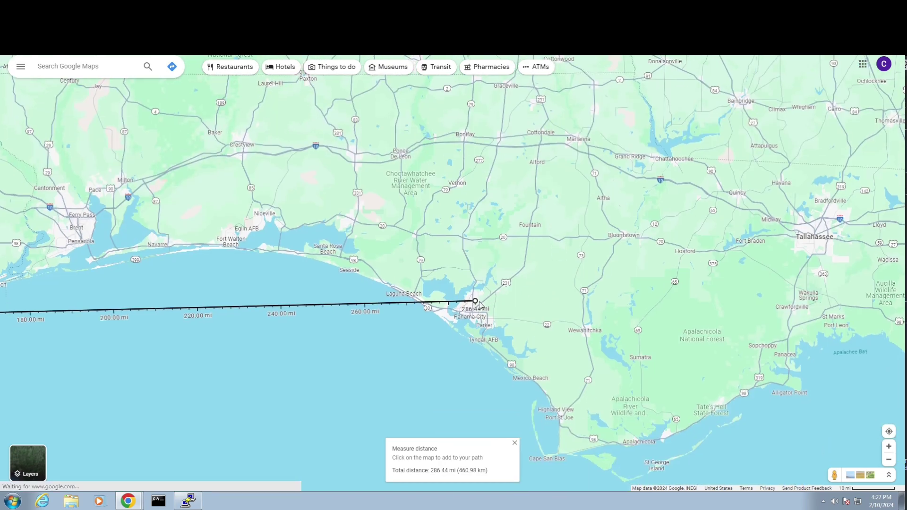
left_click_drag(475, 301, 511, 316)
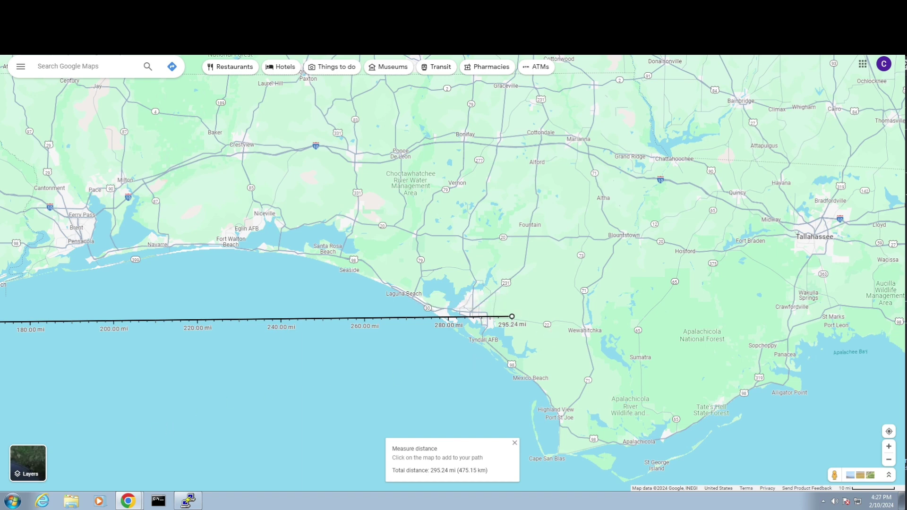
key("ctrl+Tab")
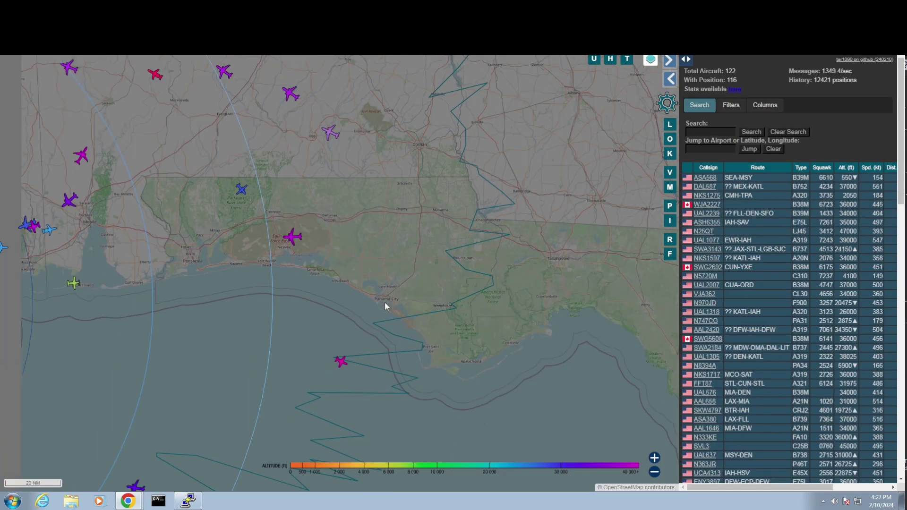
- Zoom out and centre the map on the New Orleans receiver, then open the aircraft near Pine Bluff
scroll(333, 322, "down", 2)
left_click_drag(281, 319, 370, 303)
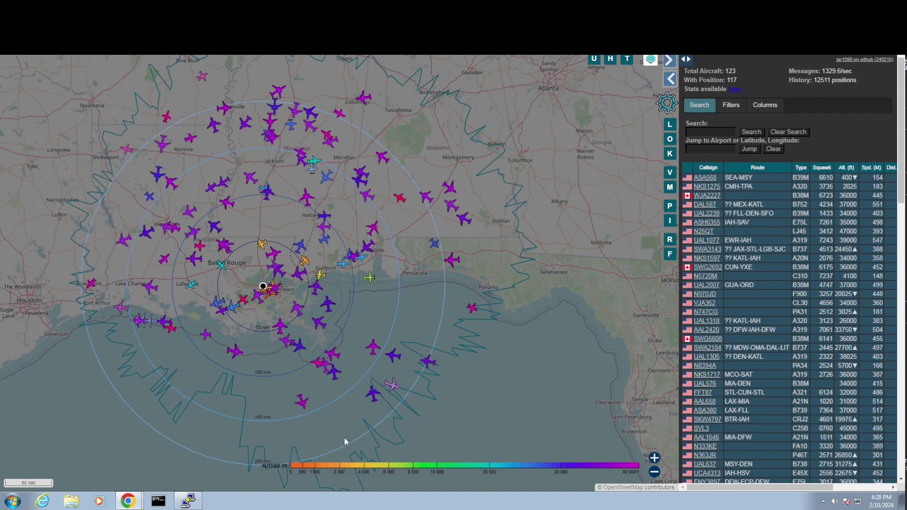
left_click_drag(166, 182, 137, 228)
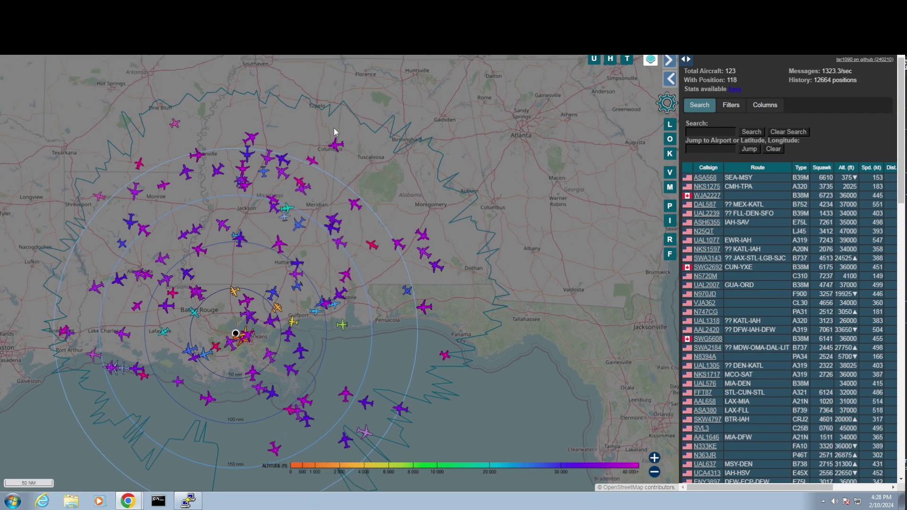
left_click(175, 124)
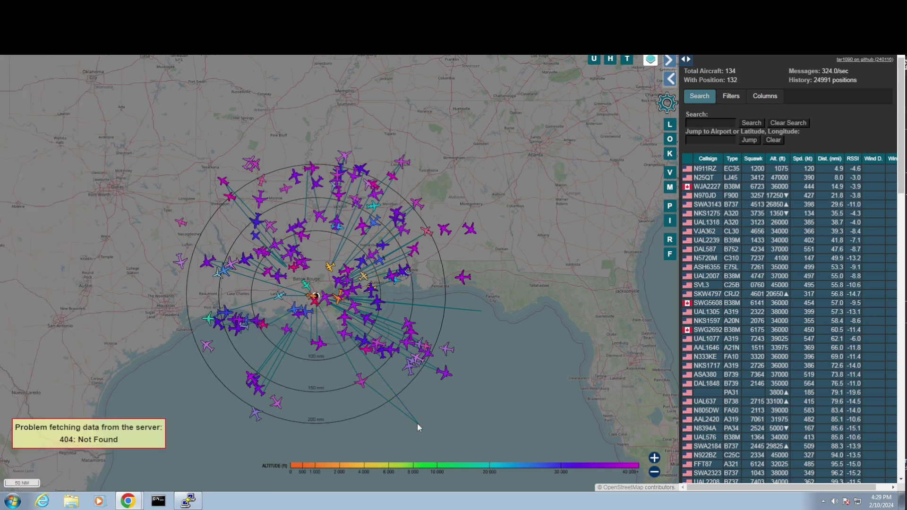
- Inspect AAL439, an aircraft with no callsign, AAL2282 and N12EC in turn
left_click(473, 231)
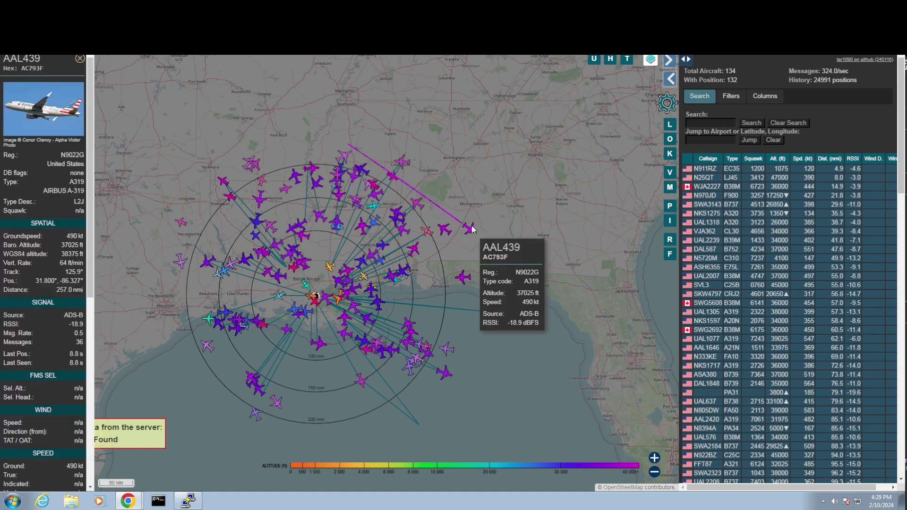
left_click(465, 278)
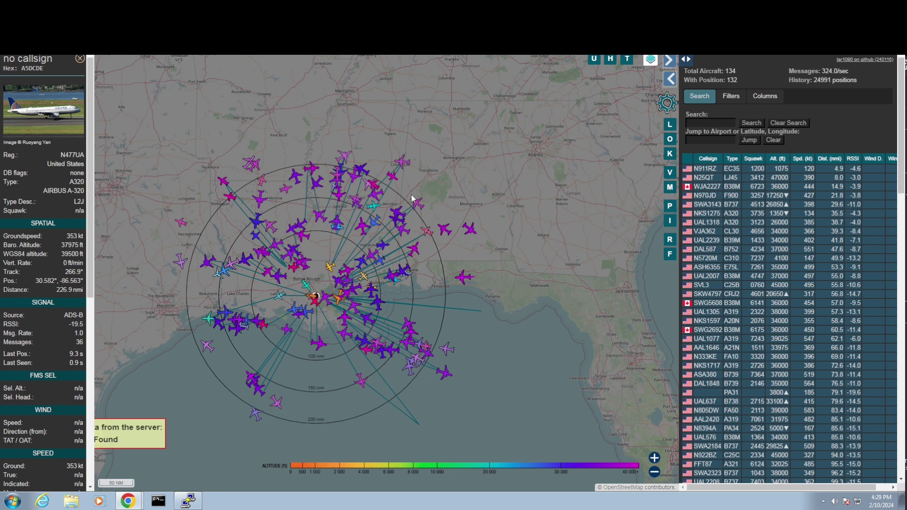
left_click(402, 168)
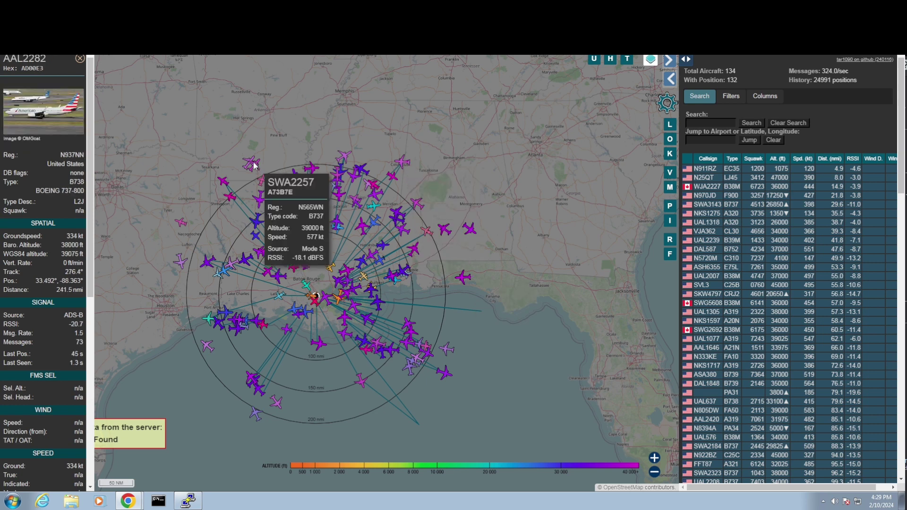
left_click(182, 225)
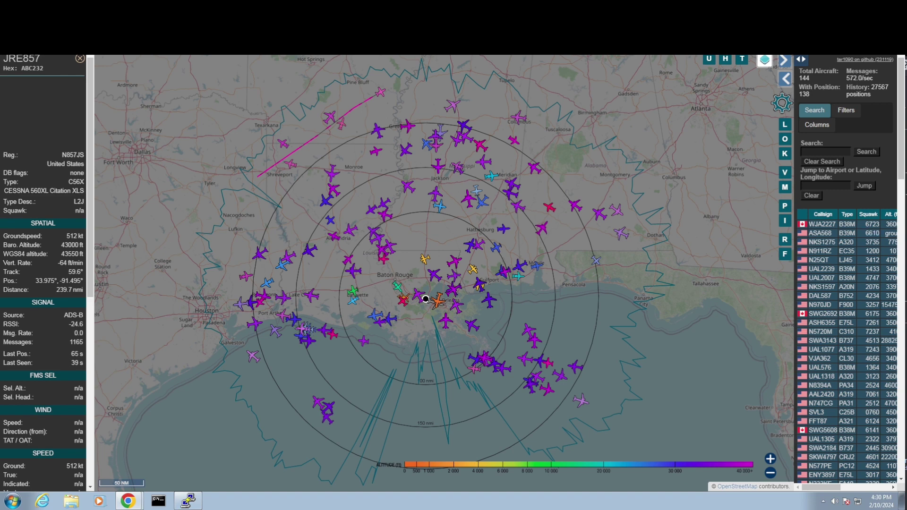
- Close JRE857's details and show AAL439's details and track at 241.4 nmi
left_click(380, 92)
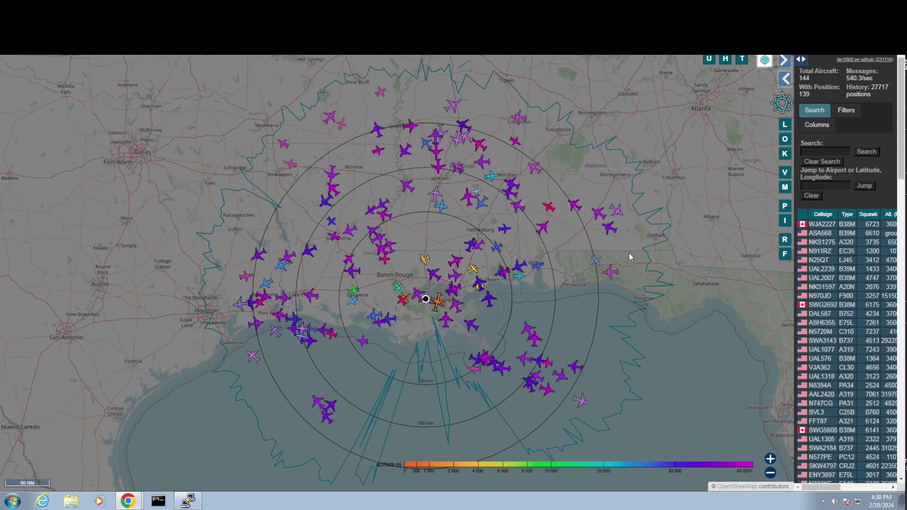
mouse_move(436, 309)
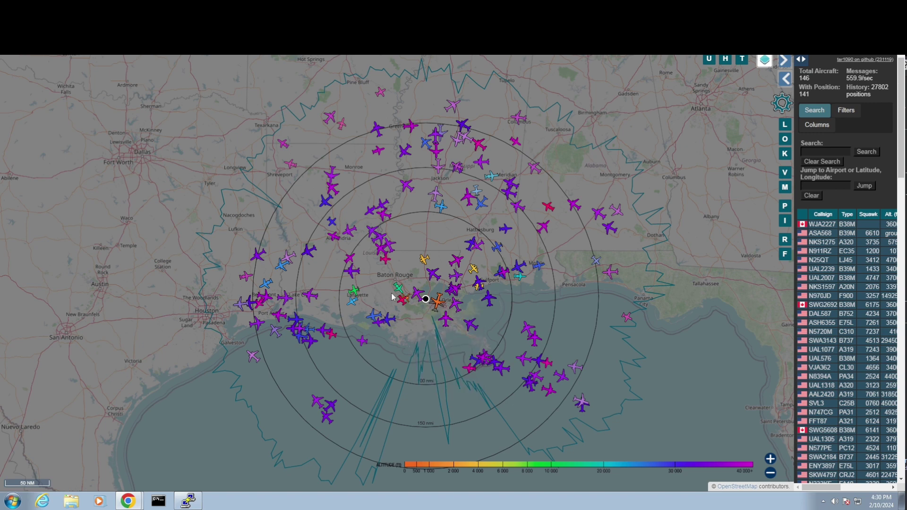
left_click(620, 213)
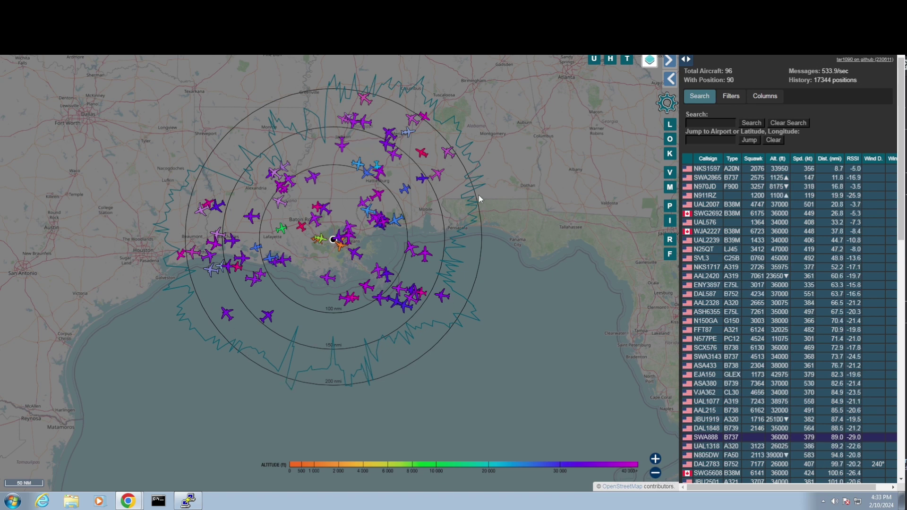
mouse_move(416, 252)
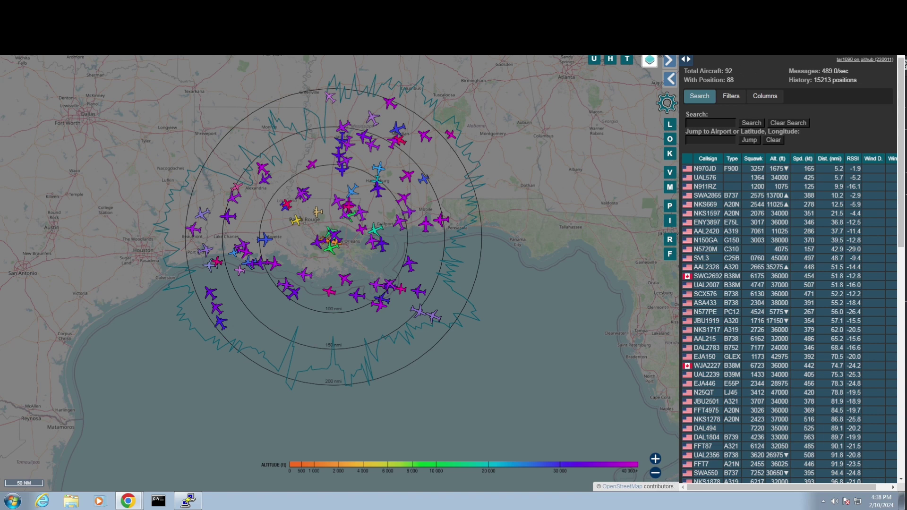
- Flip between the newer and older receivers' tar1090 maps to compare their coverage
key("ctrl+Tab")
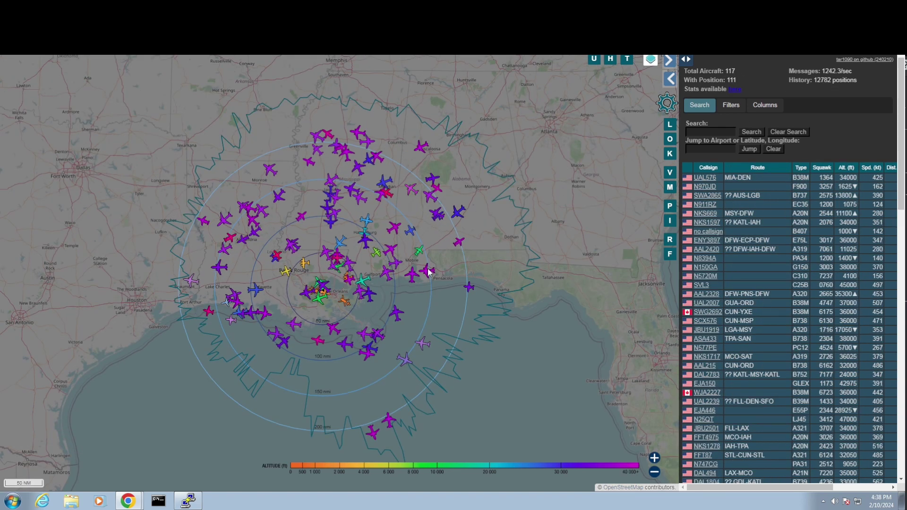
key("ctrl+Tab")
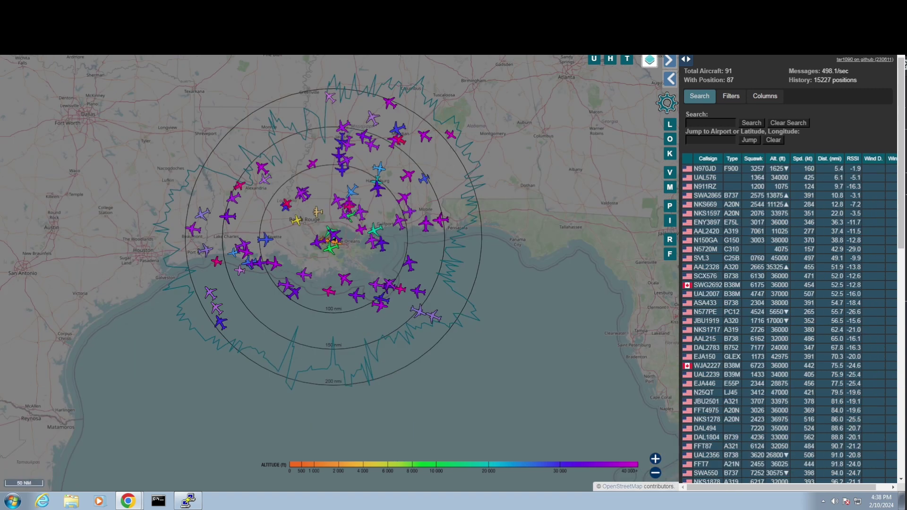
key("ctrl+Tab")
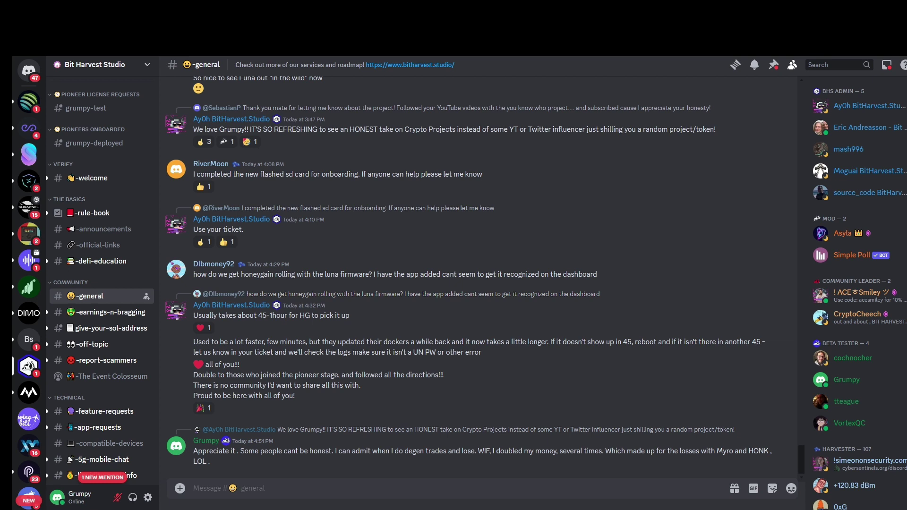
scroll(463, 277, "up", 2)
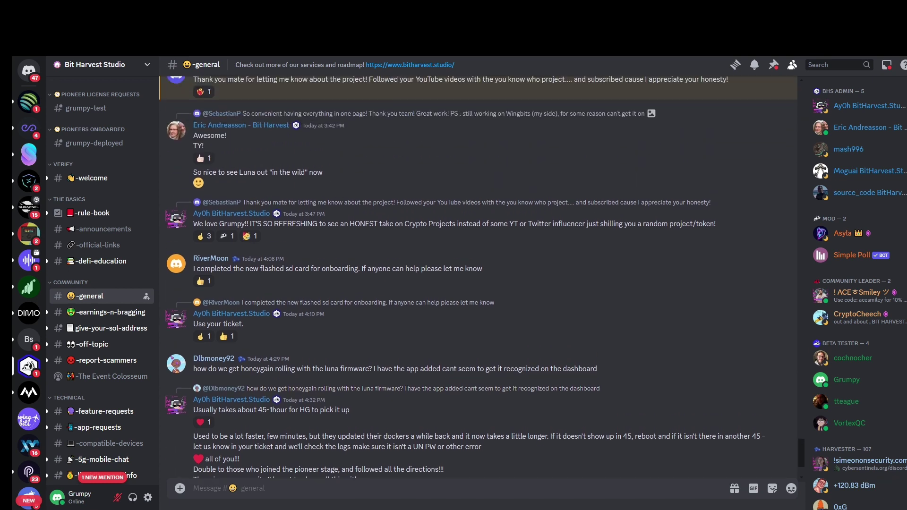
scroll(478, 277, "up", 1)
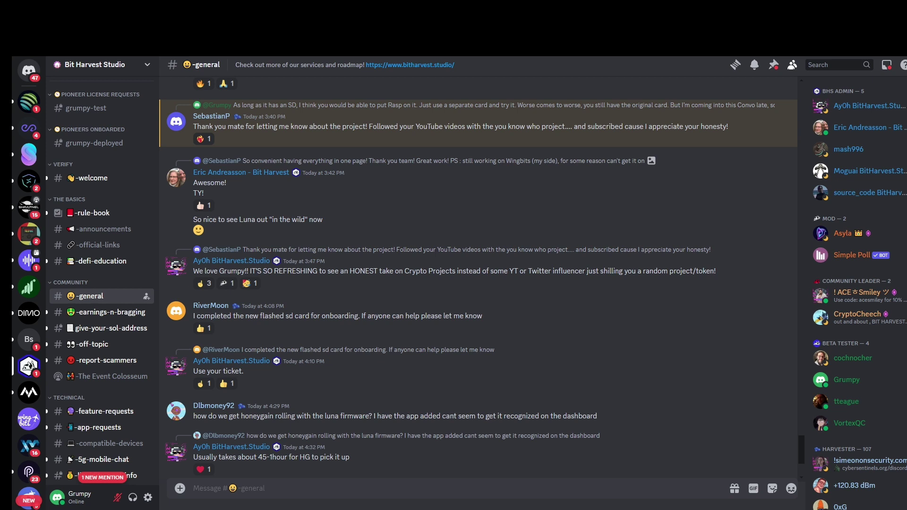
scroll(478, 277, "up", 3)
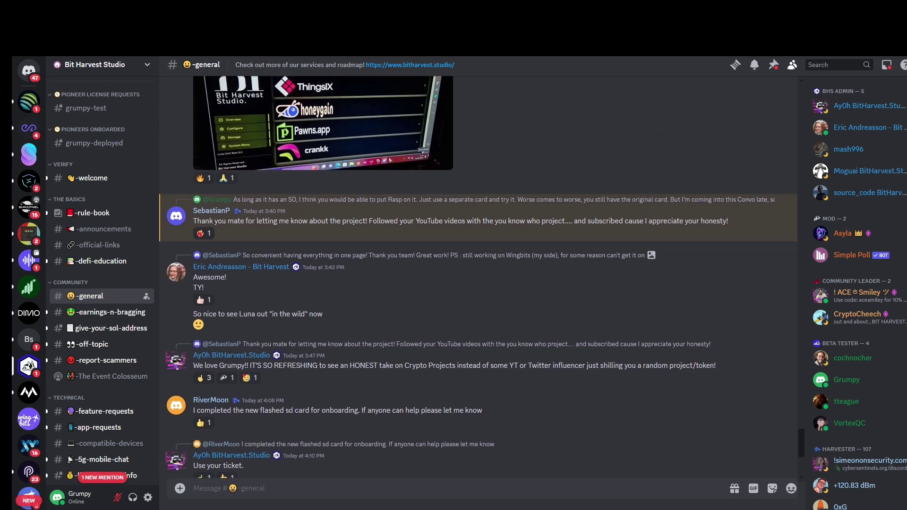
scroll(478, 277, "up", 1)
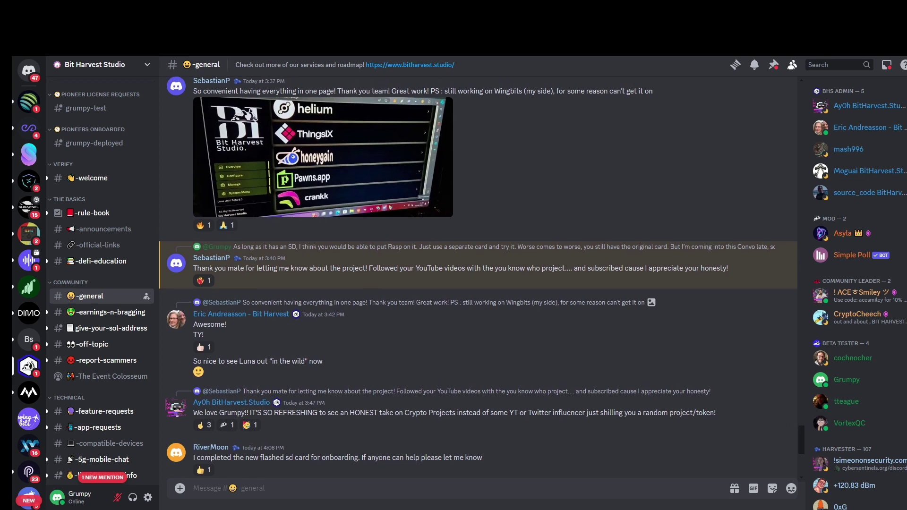
scroll(478, 277, "up", 1)
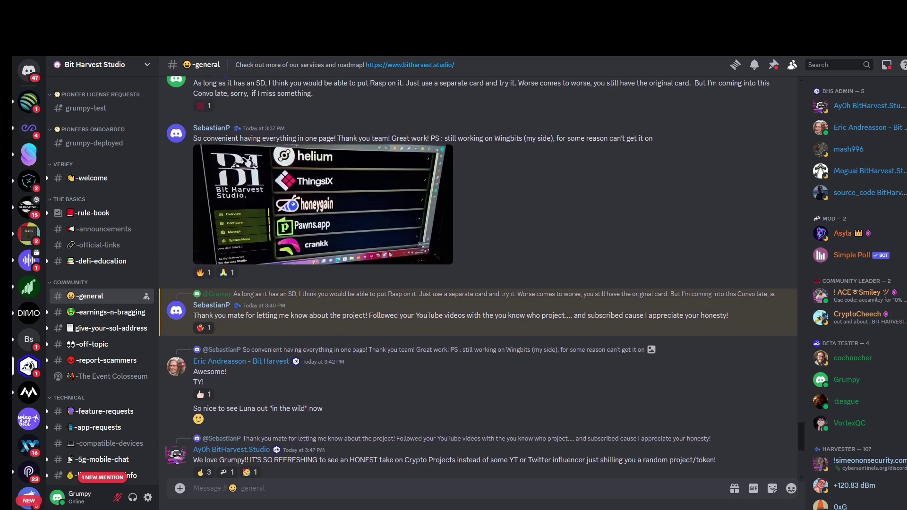
scroll(478, 277, "up", 3)
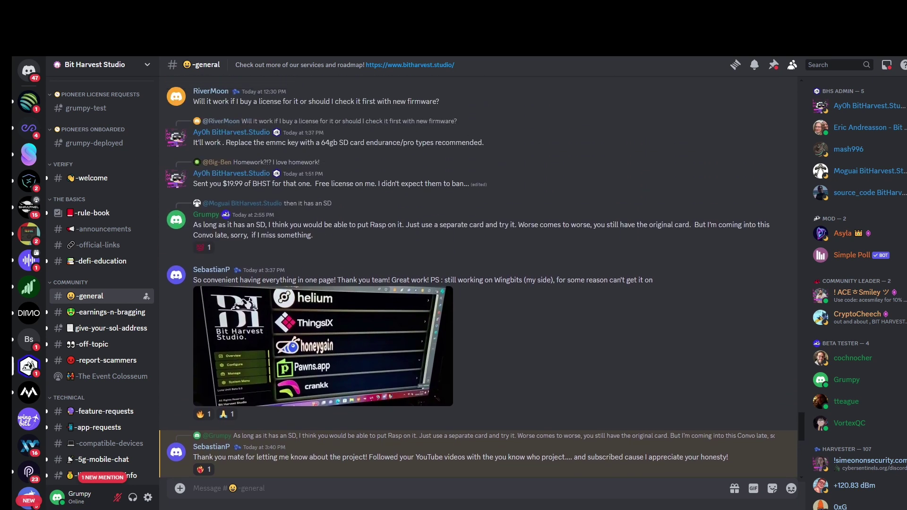
scroll(478, 277, "down", 8)
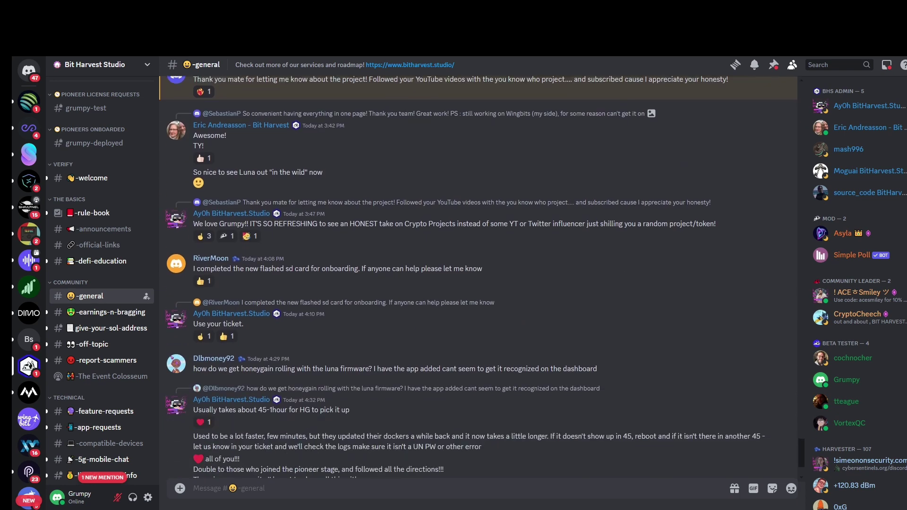
scroll(478, 277, "down", 2)
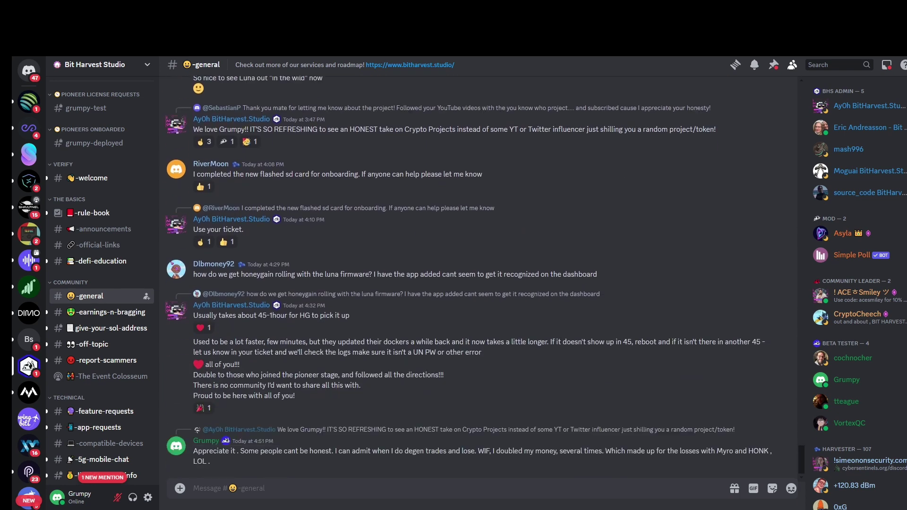